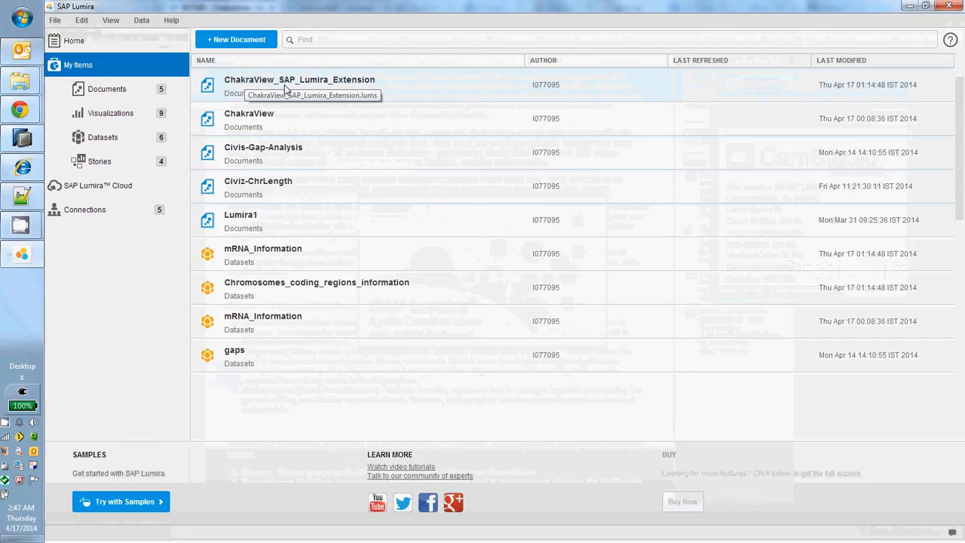
Open the ChakraView_SAP_Lumira_Extension document and display the mRNA_Information.csv dataset as a data table for preparation.
{"action": "double_click", "coordinate": [326, 81]}
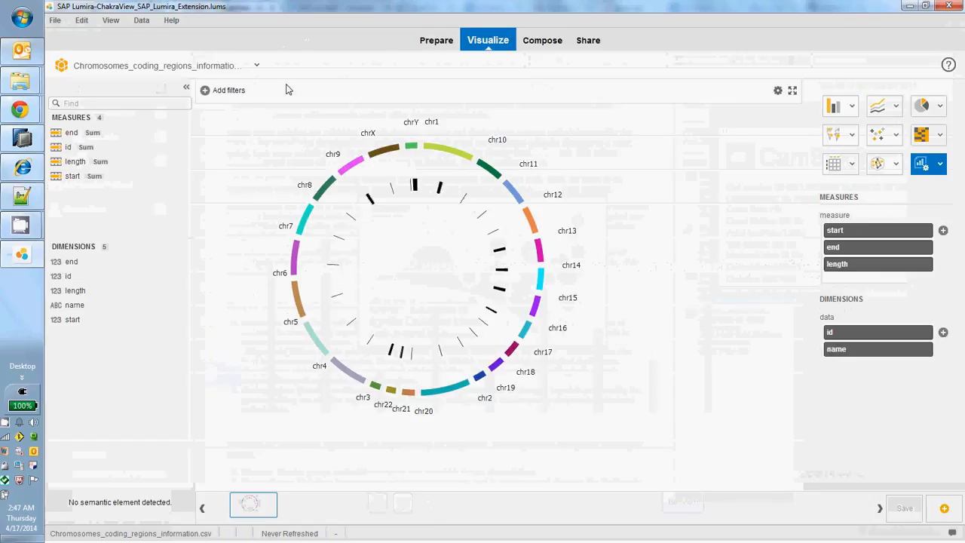
{"action": "left_click", "coordinate": [432, 40]}
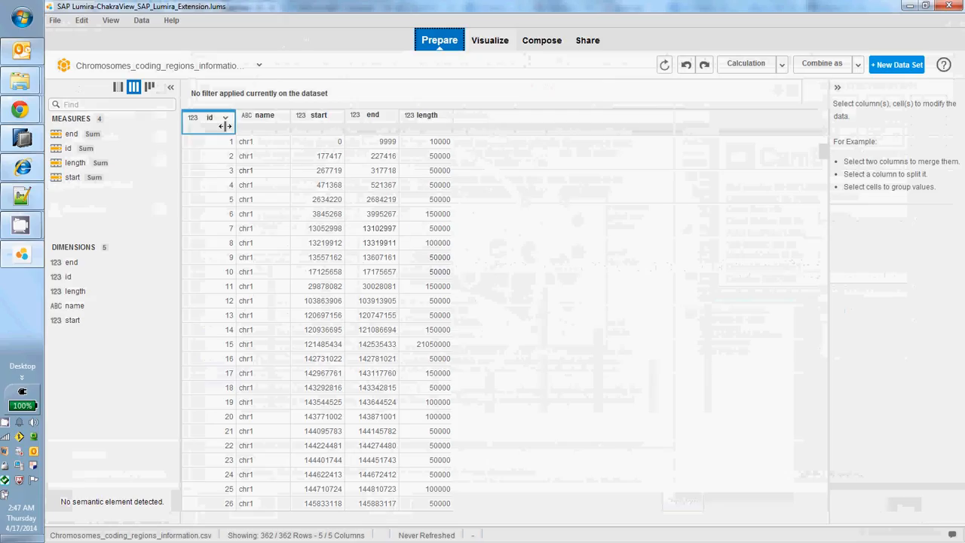
{"action": "left_click", "coordinate": [259, 66]}
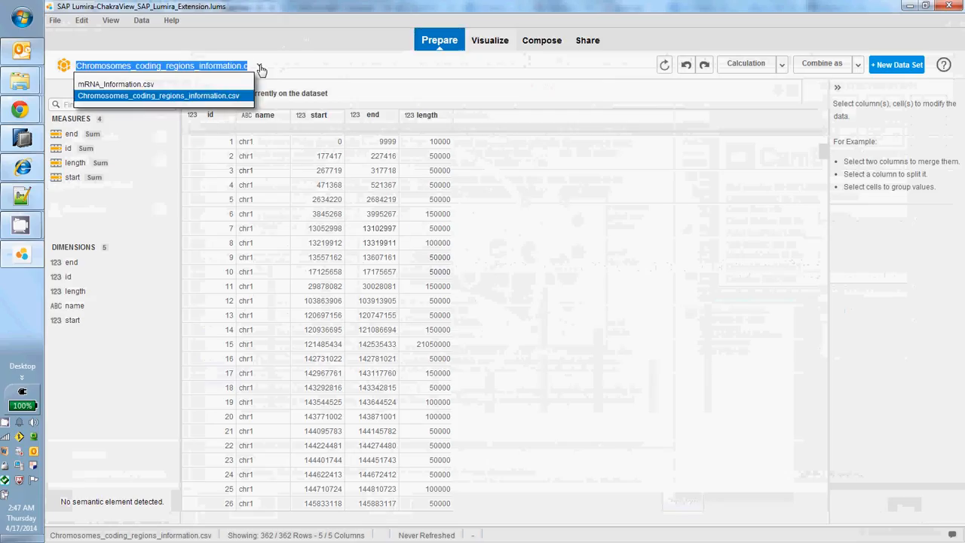
{"action": "left_click", "coordinate": [190, 85]}
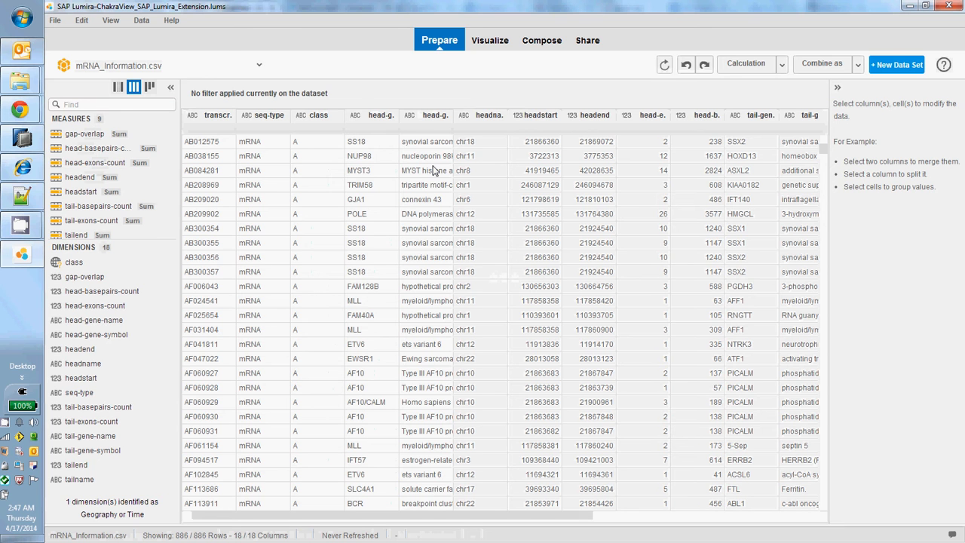
Switch to the browser to view the ChimerDB 2.0 download page, and return to SAP Lumira.
{"action": "key", "text": "alt+Tab"}
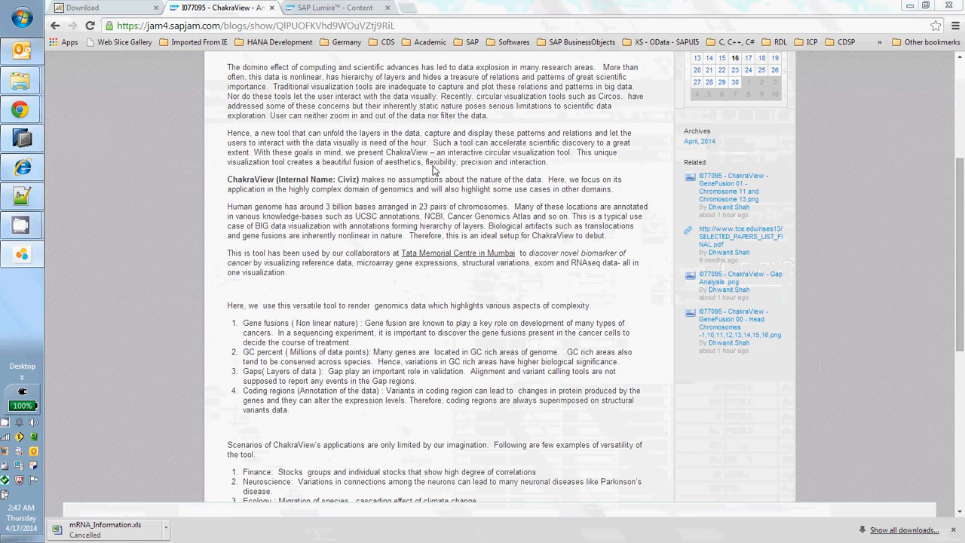
{"action": "left_click", "coordinate": [116, 7]}
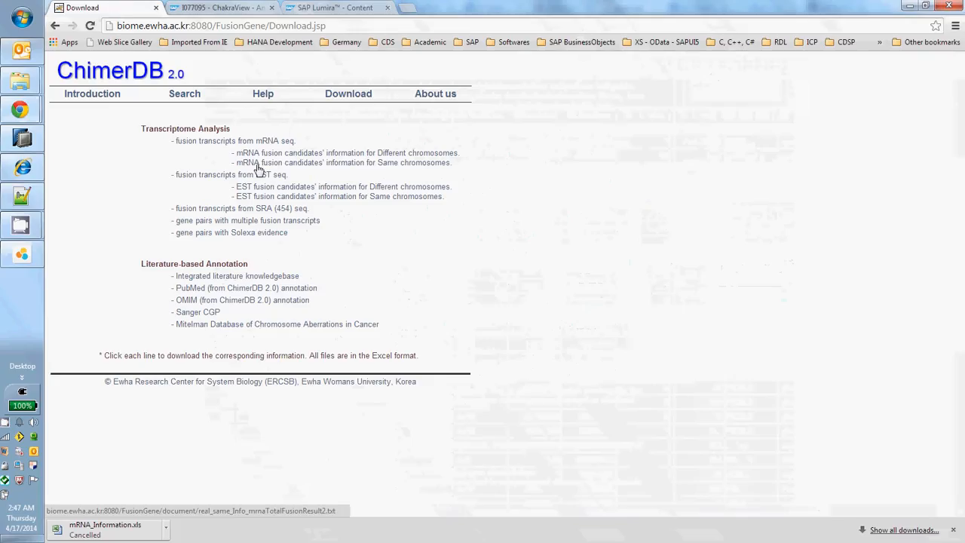
{"action": "key", "text": "alt+Tab"}
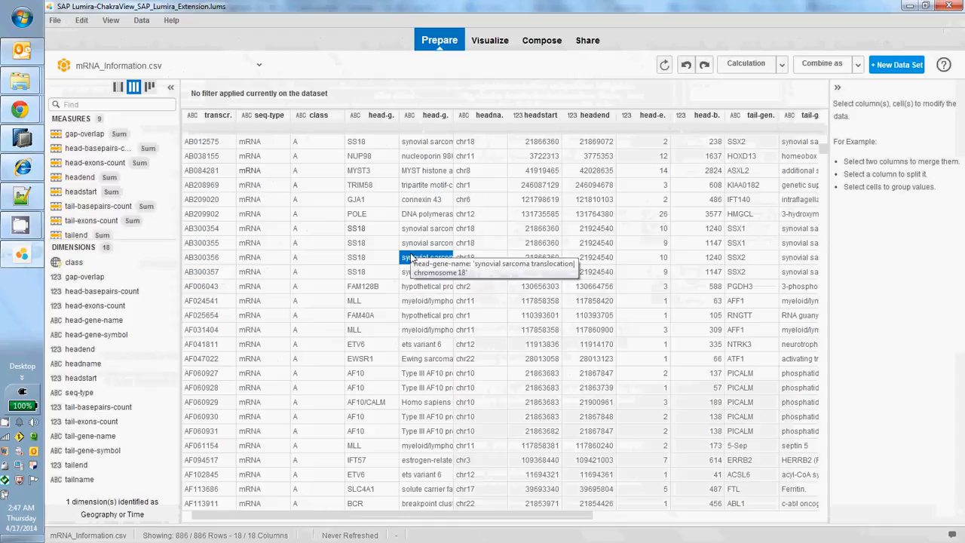
Examine the head and tail gene columns across the mRNA_Information.csv table.
{"action": "left_click", "coordinate": [299, 209]}
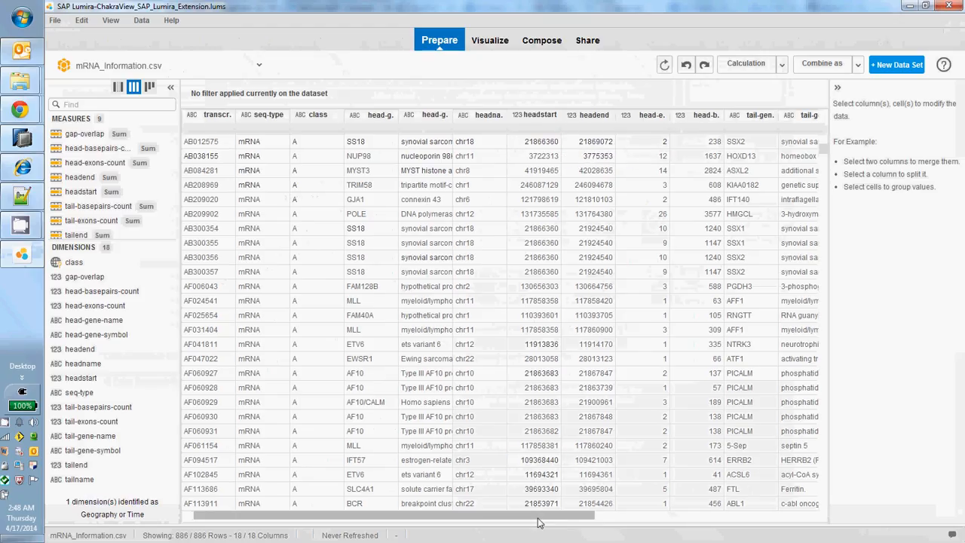
{"action": "left_click_drag", "start_coordinate": [535, 518], "coordinate": [702, 513]}
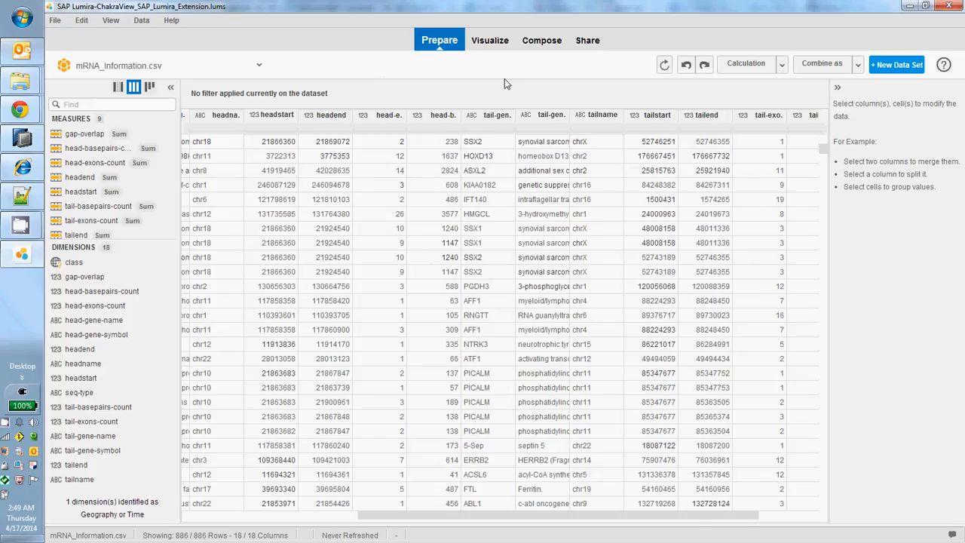
{"action": "key", "text": "alt+Tab"}
{"action": "key", "text": "alt+Tab"}
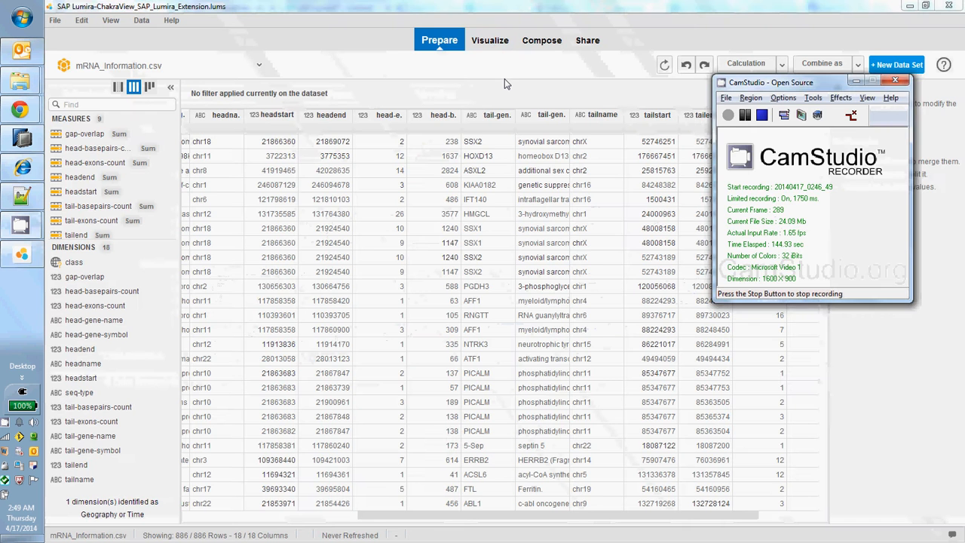
{"action": "left_click", "coordinate": [505, 78]}
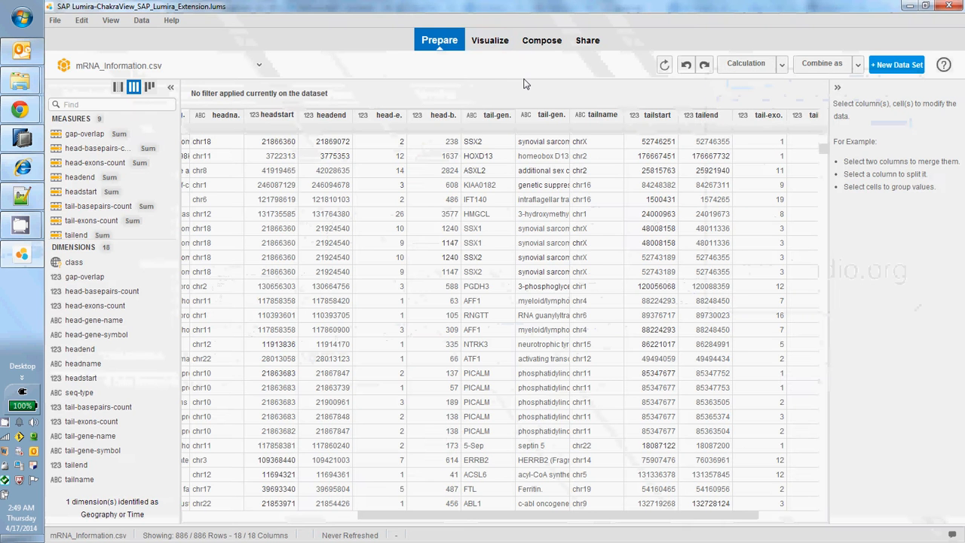
Go to the visualizations of the mRNA dataset, check the available chart extensions, and open the first saved fusion chart.
{"action": "left_click", "coordinate": [492, 46]}
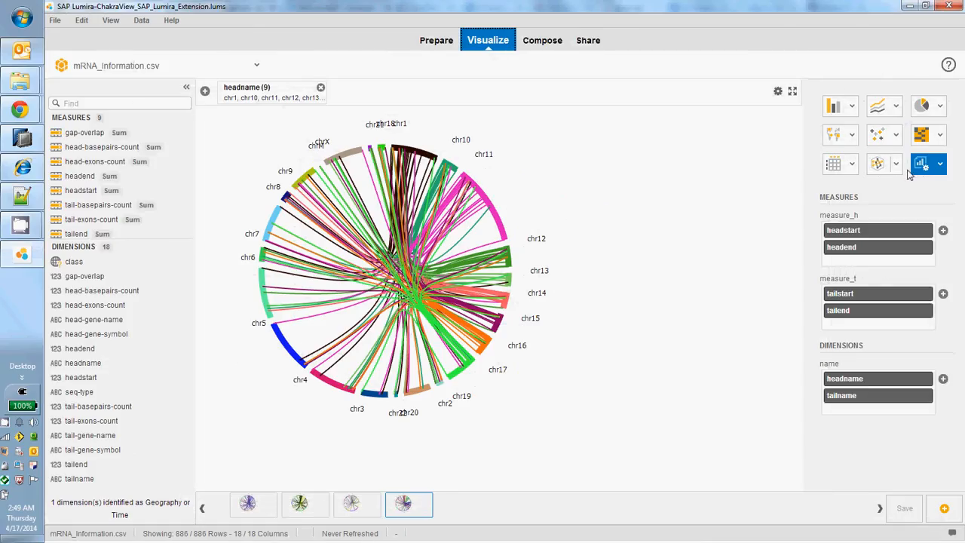
{"action": "left_click", "coordinate": [940, 165]}
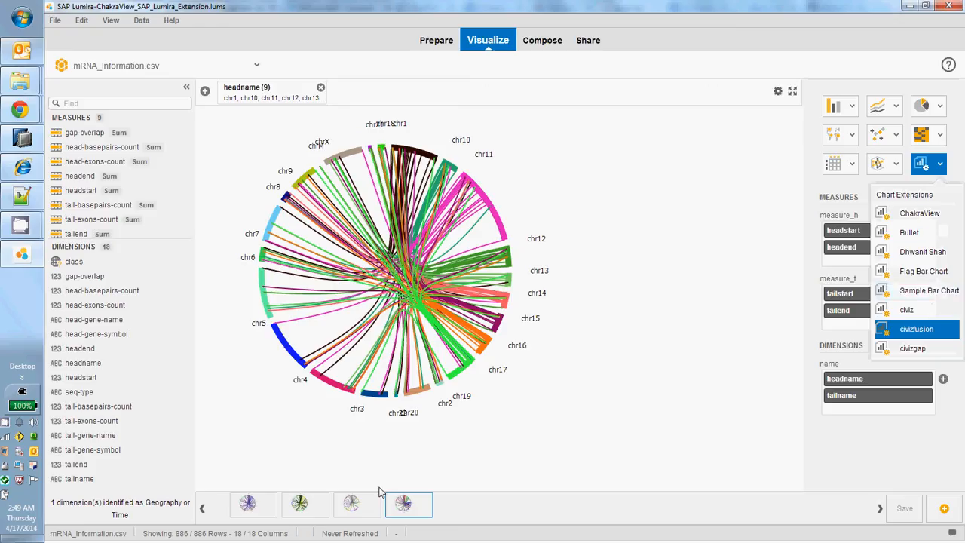
{"action": "left_click", "coordinate": [269, 501]}
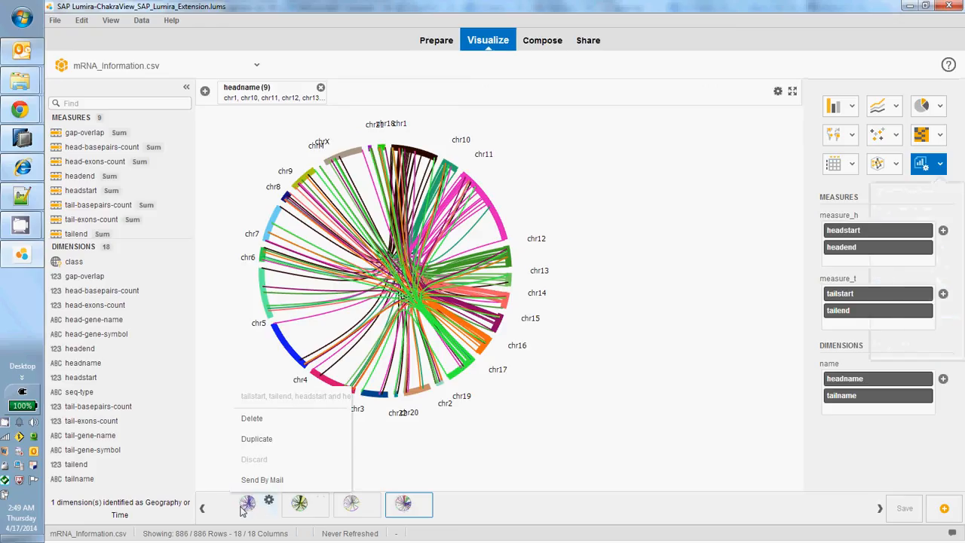
{"action": "left_click", "coordinate": [240, 507]}
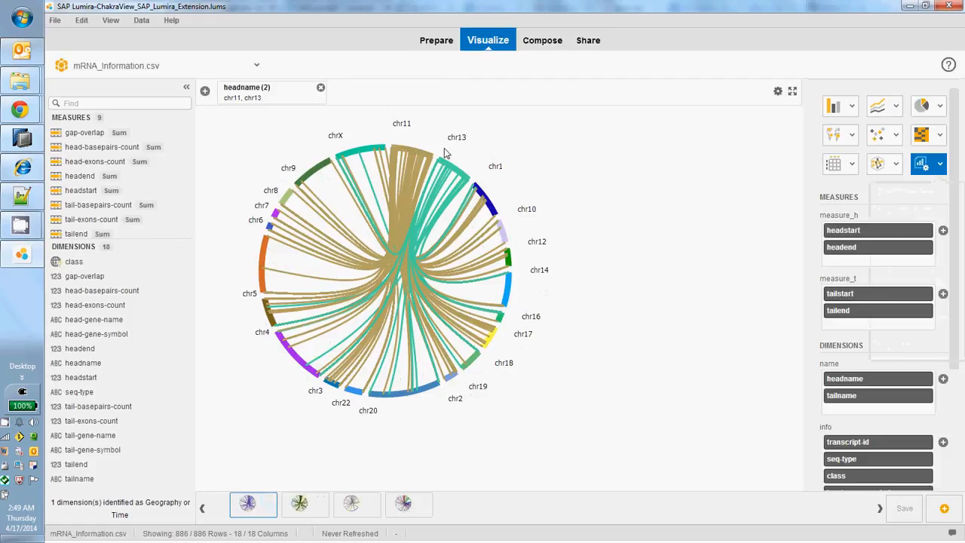
Review the headname filter's values without changing them and examine individual fusion arcs in the chart.
{"action": "left_click", "coordinate": [254, 100]}
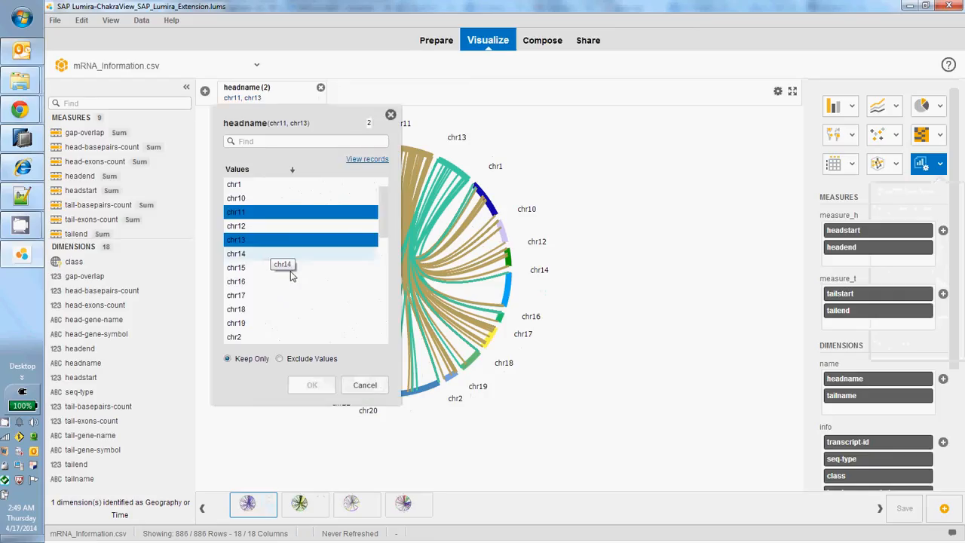
{"action": "left_click", "coordinate": [367, 386]}
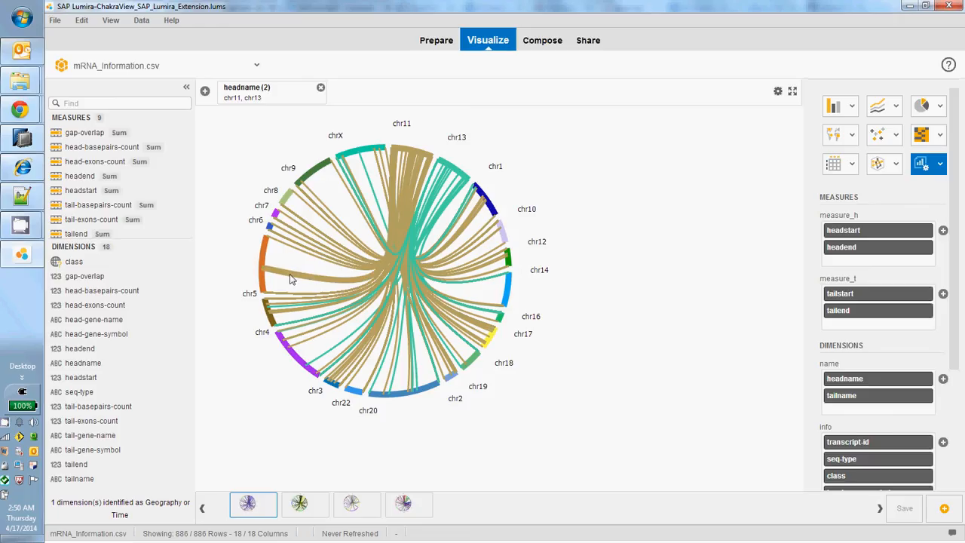
{"action": "mouse_move", "coordinate": [292, 279]}
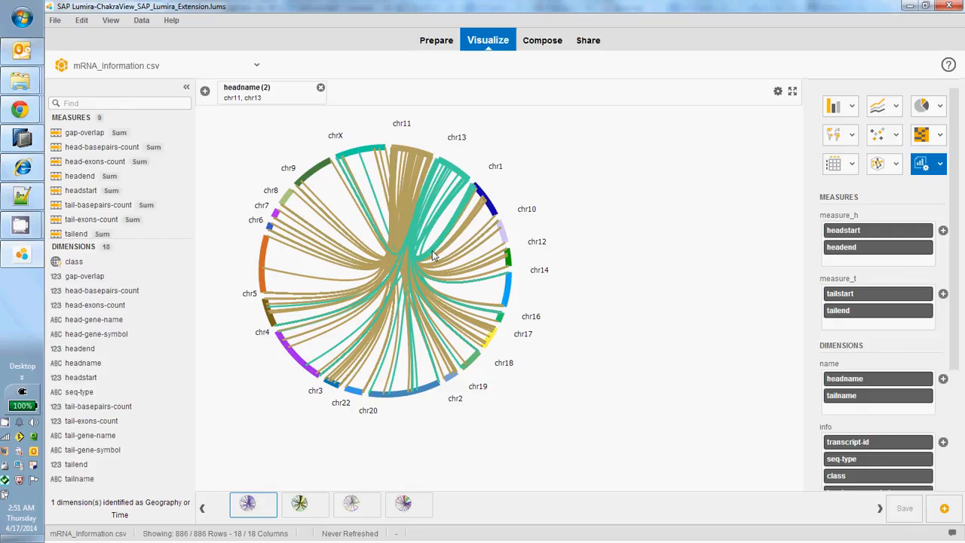
{"action": "mouse_move", "coordinate": [433, 256]}
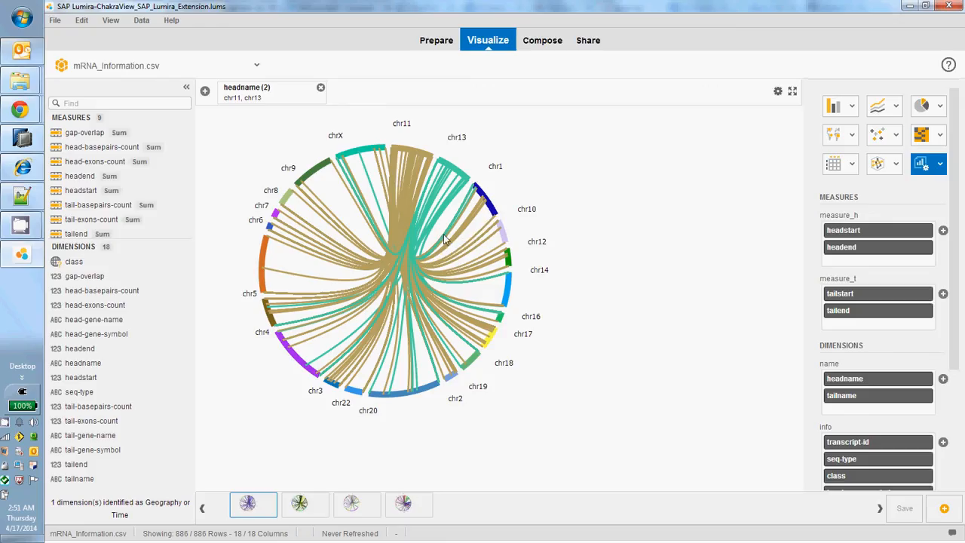
{"action": "mouse_move", "coordinate": [447, 242]}
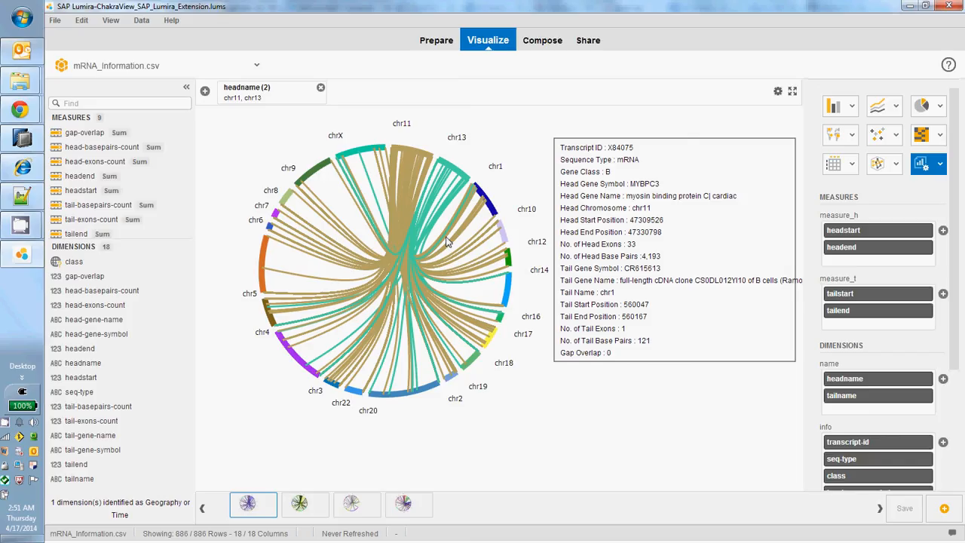
Change the first chart's headname filter to keep only chr17.
{"action": "left_click", "coordinate": [290, 92]}
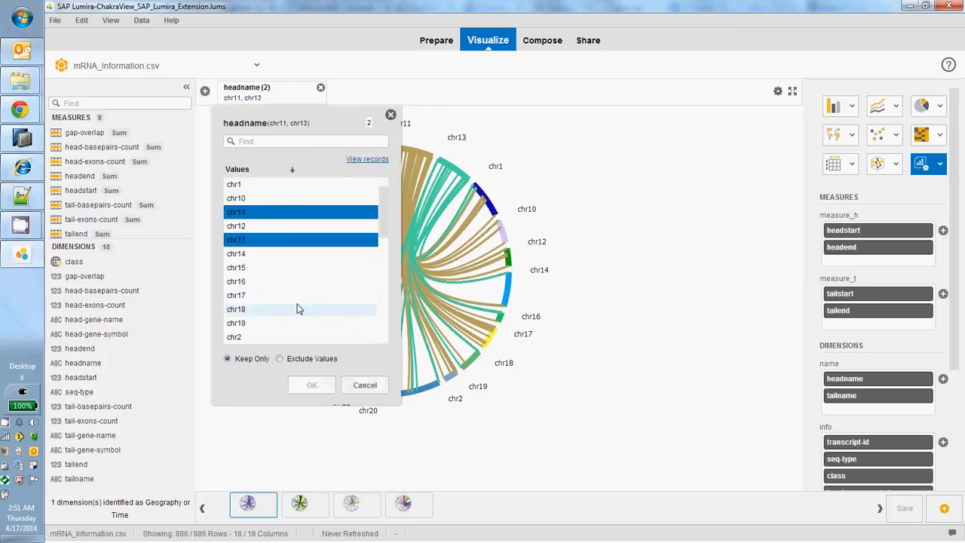
{"action": "left_click", "coordinate": [294, 300]}
{"action": "left_click", "coordinate": [295, 300]}
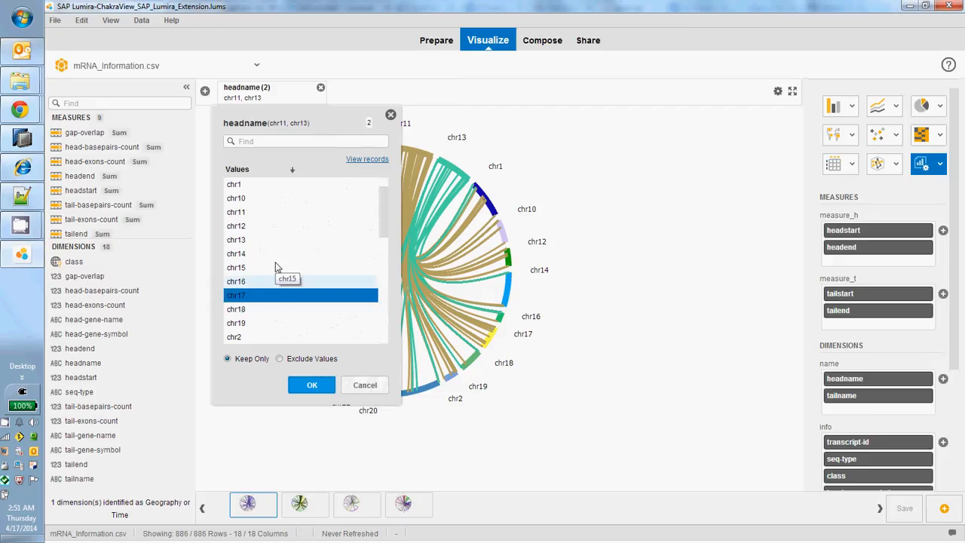
{"action": "left_click", "coordinate": [312, 385]}
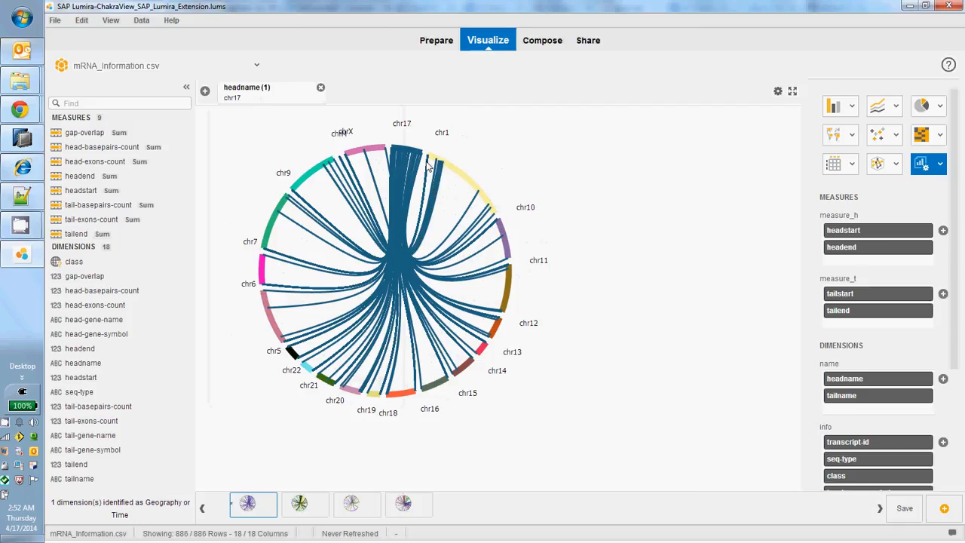
{"action": "mouse_move", "coordinate": [441, 180]}
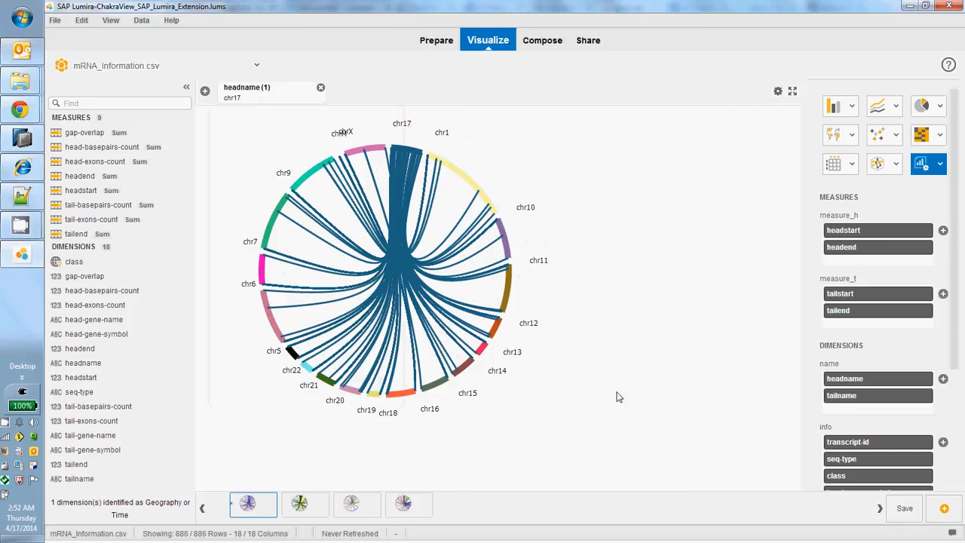
View the second, third and fourth saved fusion charts one after another.
{"action": "left_click", "coordinate": [302, 503]}
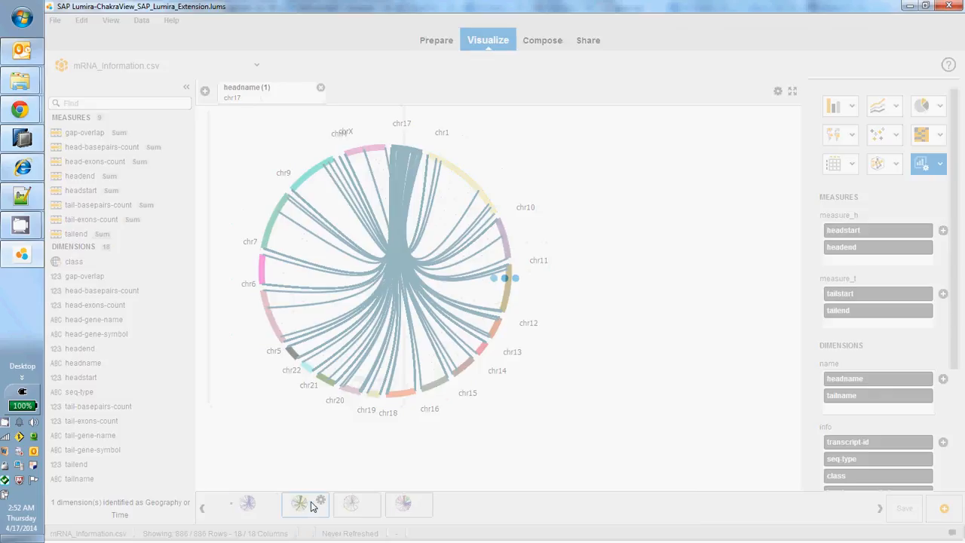
{"action": "mouse_move", "coordinate": [357, 507]}
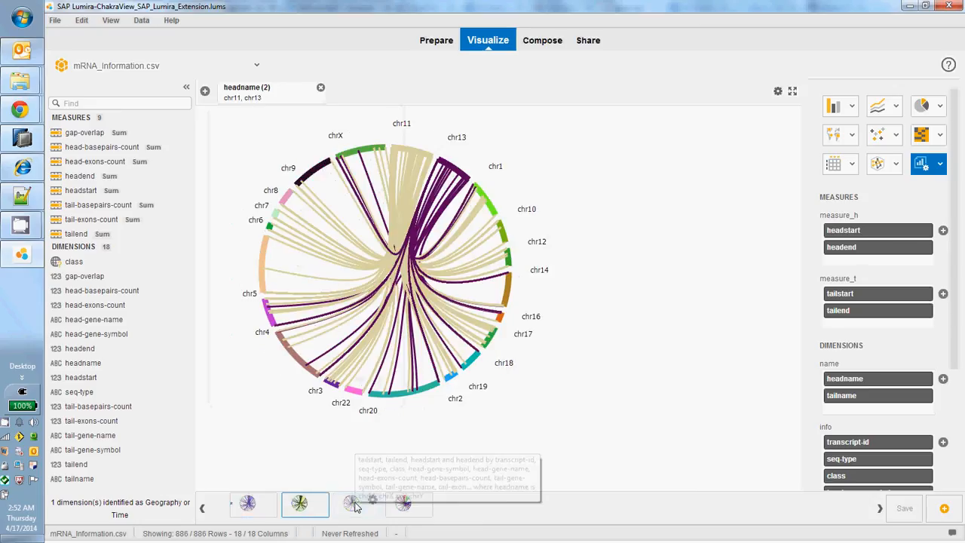
{"action": "left_click", "coordinate": [357, 507]}
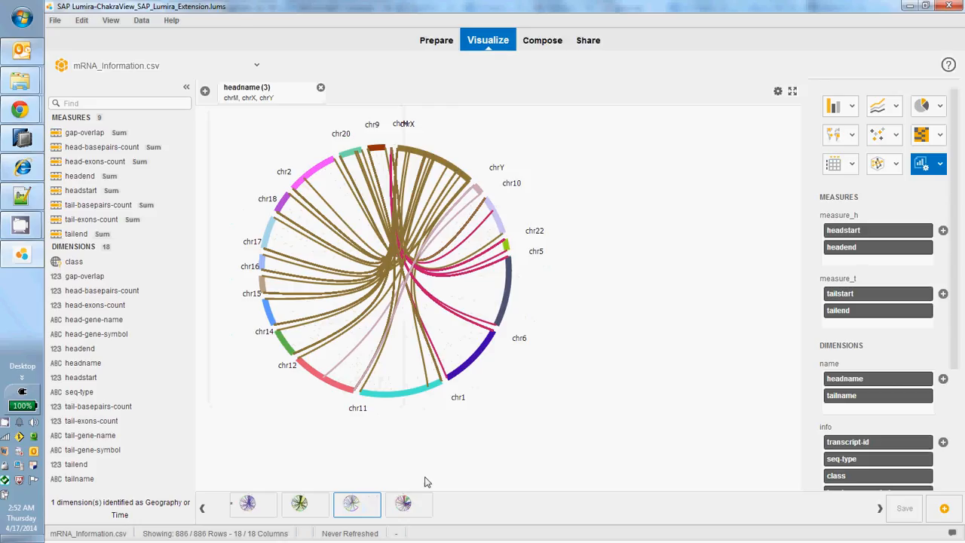
{"action": "mouse_move", "coordinate": [408, 506]}
{"action": "left_click", "coordinate": [410, 505]}
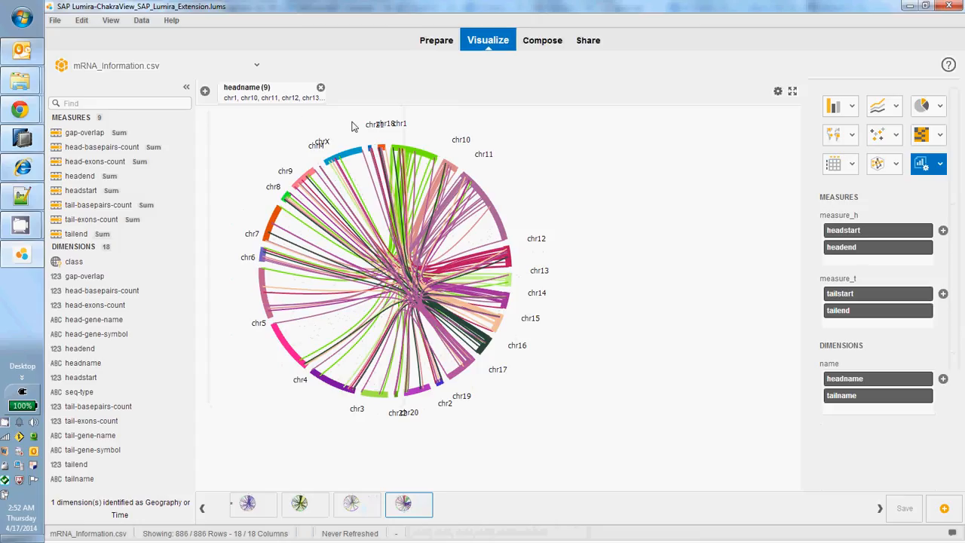
Show the chromosome pair of two different fusion arcs in the fourth chart, dismissing each message.
{"action": "left_click", "coordinate": [420, 192]}
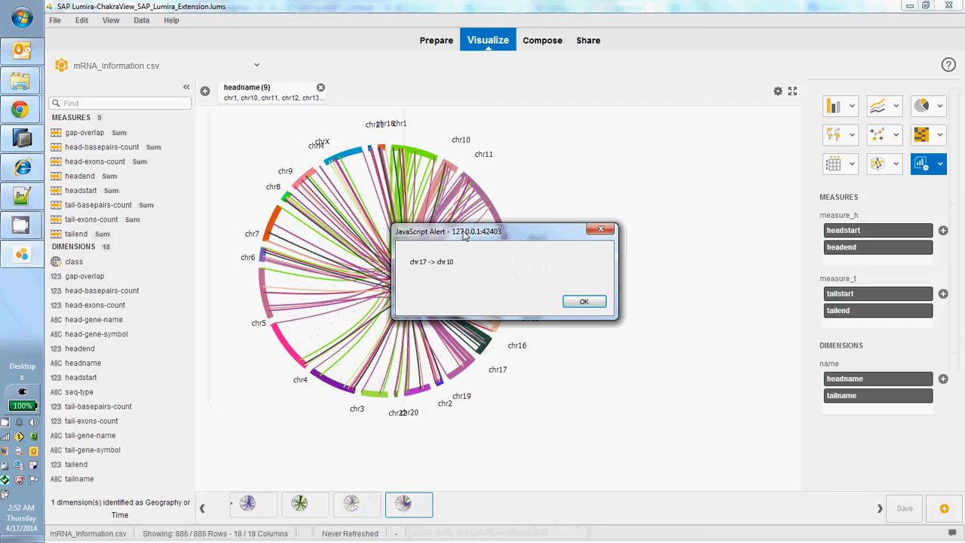
{"action": "left_click", "coordinate": [571, 302]}
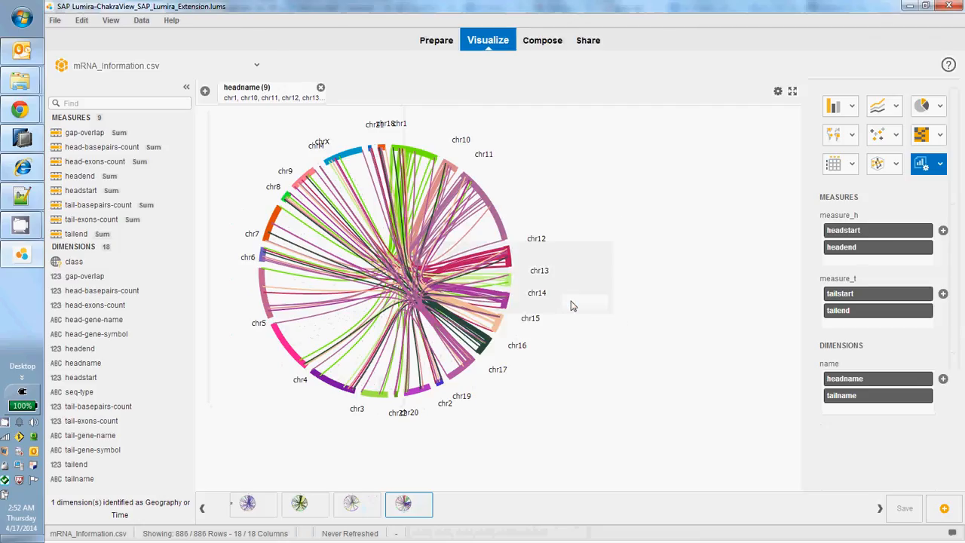
{"action": "left_click", "coordinate": [463, 362]}
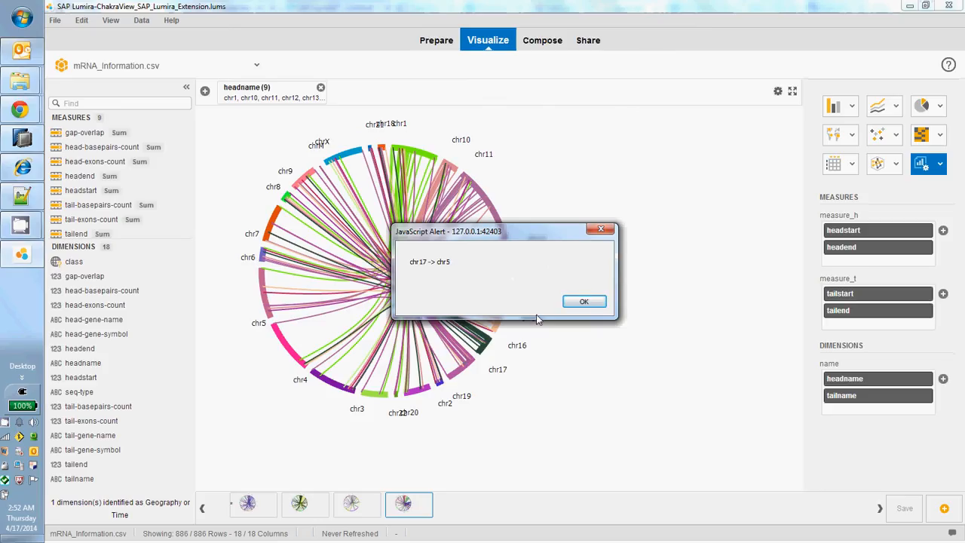
{"action": "left_click", "coordinate": [583, 301]}
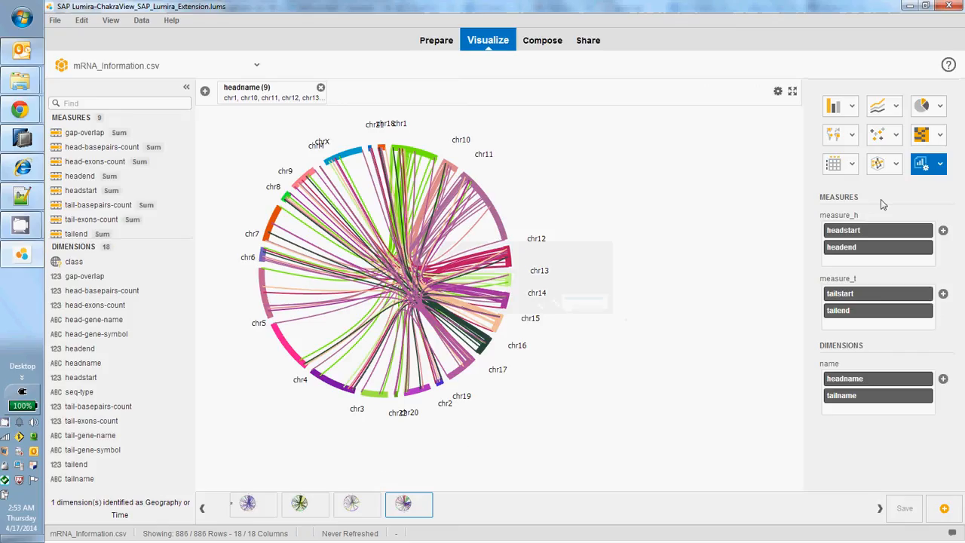
Reopen the third saved chart and review its assigned measures, name dimensions and the full list of info dimensions.
{"action": "left_click", "coordinate": [351, 504]}
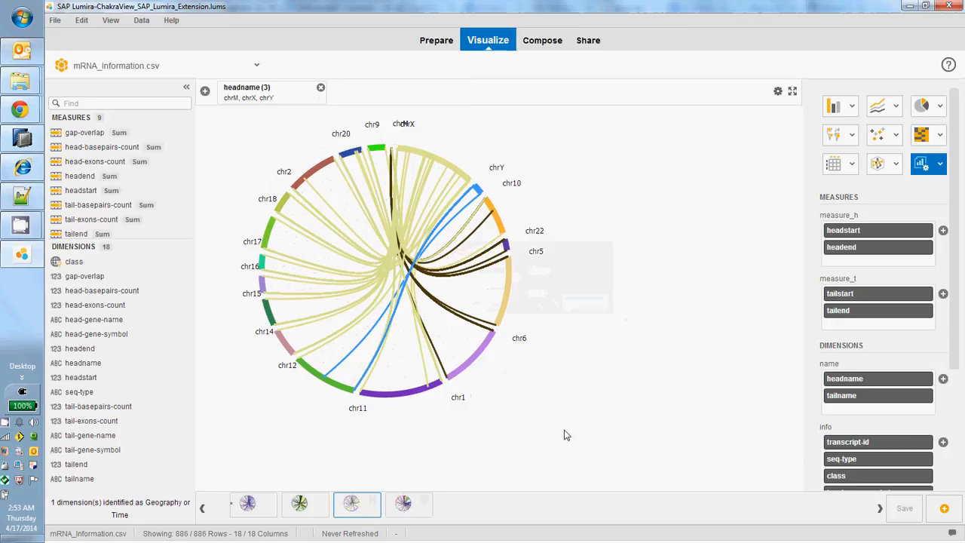
{"action": "scroll", "coordinate": [959, 252], "scroll_direction": "down", "scroll_amount": 1}
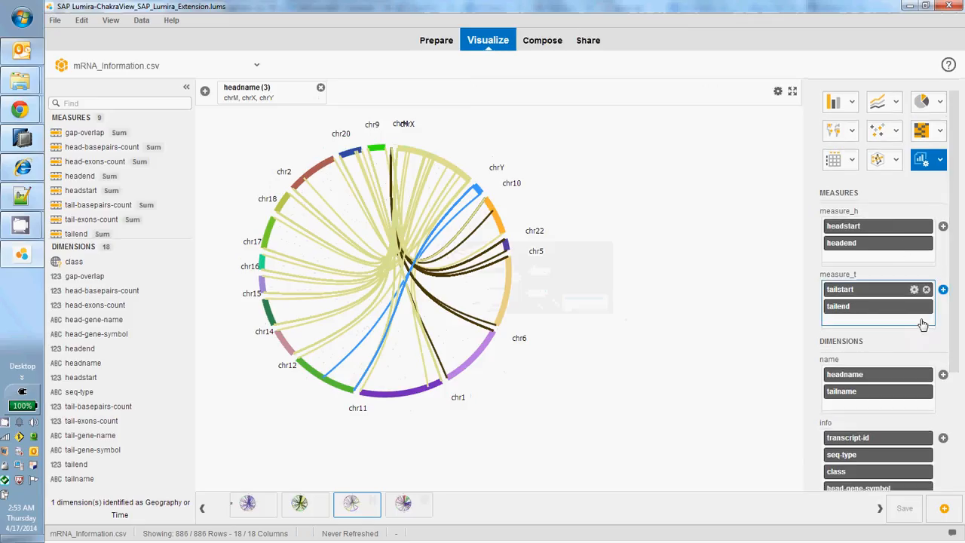
{"action": "left_click_drag", "start_coordinate": [955, 299], "coordinate": [956, 408]}
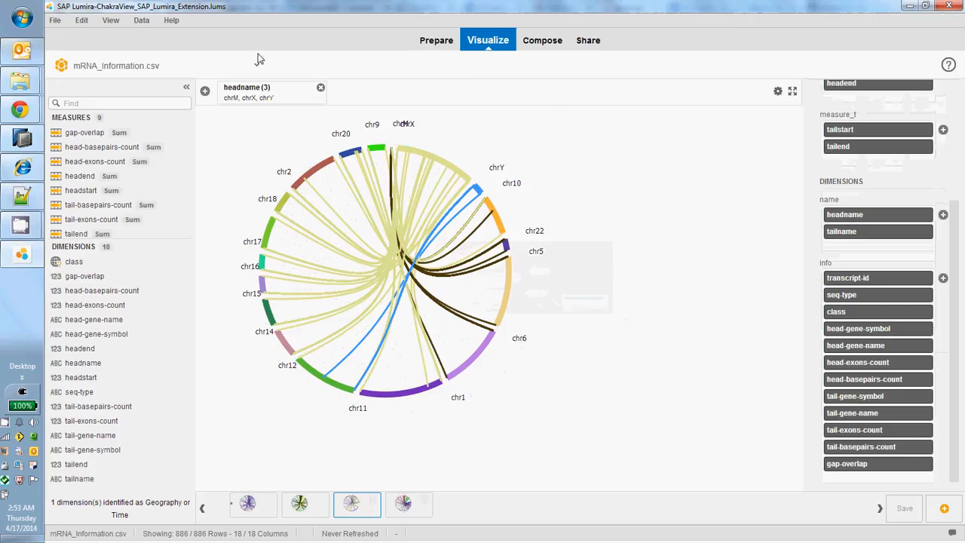
Switch from the charts to the document's composed ChakraView gene fusion story.
{"action": "left_click", "coordinate": [553, 46]}
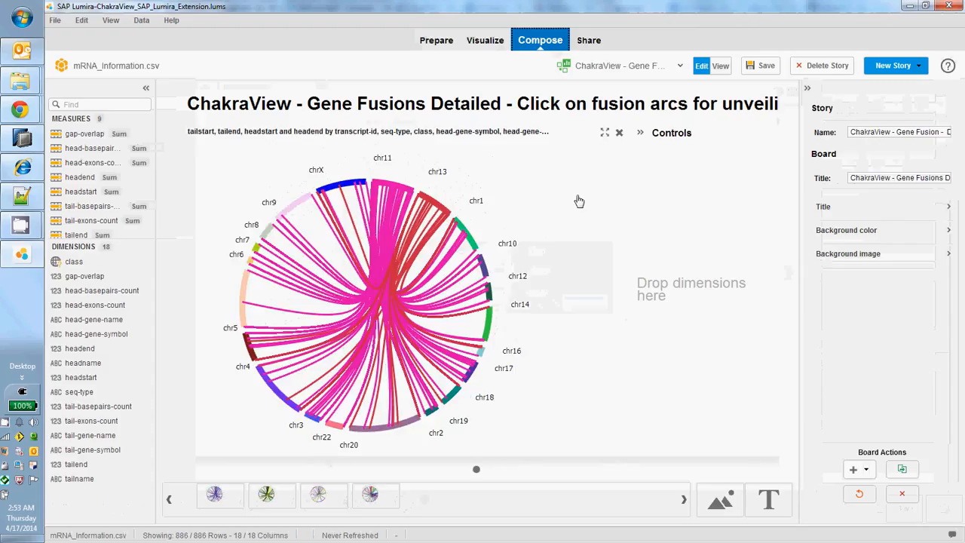
Open the ChakraView - Gene Fusion - Summary story, followed by the ChakraView -Multiviews story.
{"action": "left_click", "coordinate": [680, 68]}
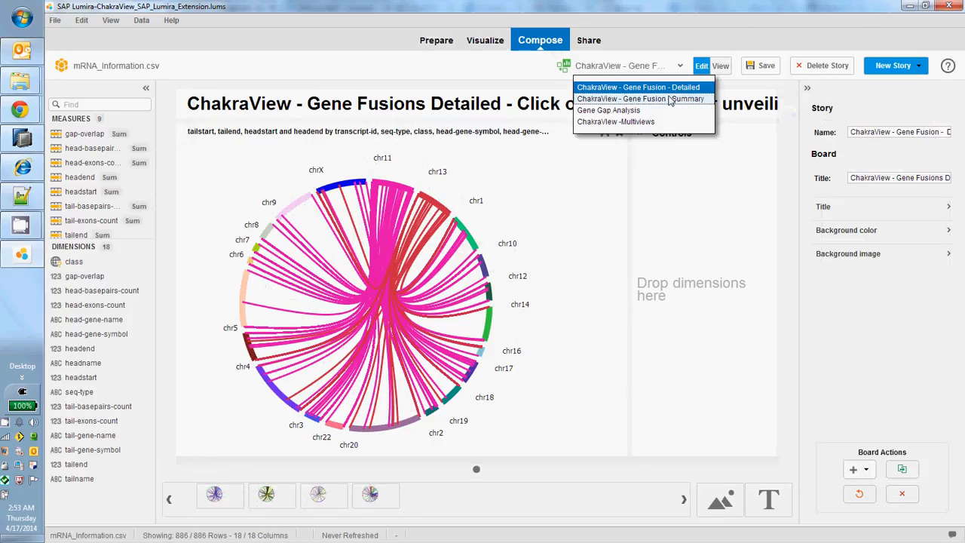
{"action": "left_click", "coordinate": [670, 99]}
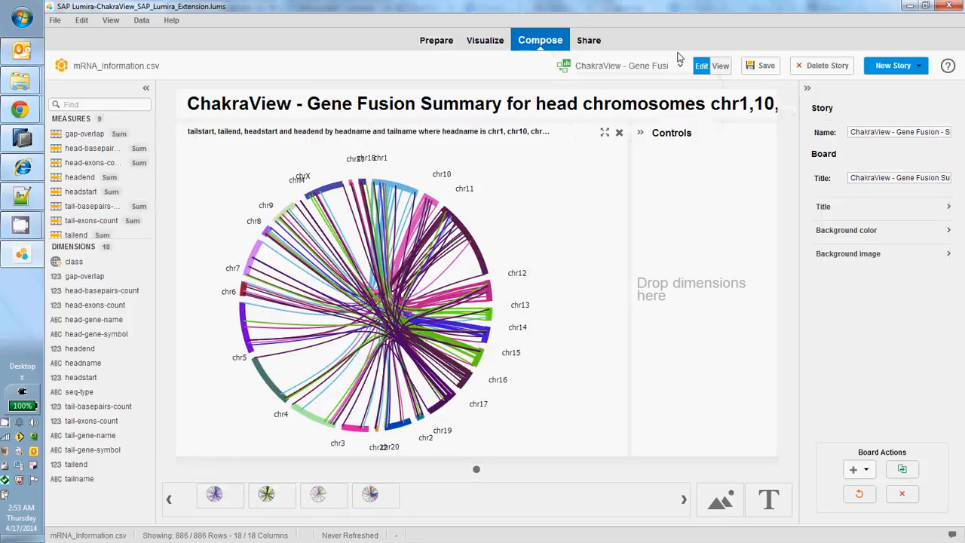
{"action": "left_click", "coordinate": [681, 67]}
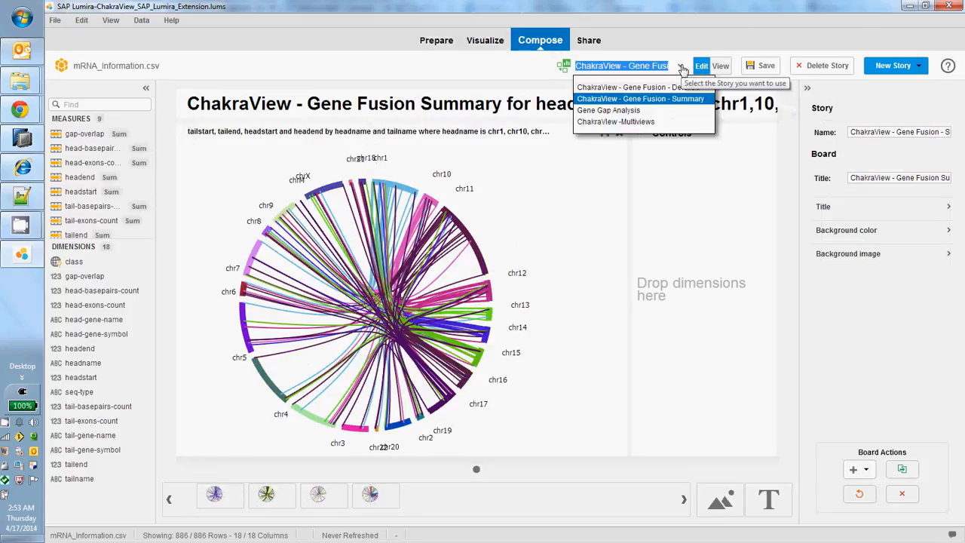
{"action": "left_click", "coordinate": [650, 122]}
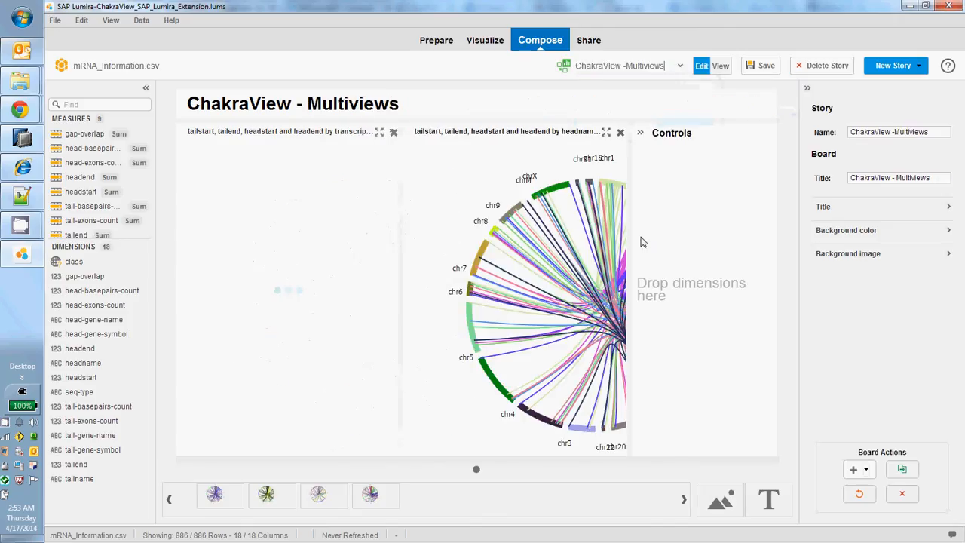
Show an arc's chromosome pair in the second Multiviews chart, and view a fusion arc's details in the enlarged first chart before closing it.
{"action": "left_click", "coordinate": [603, 261]}
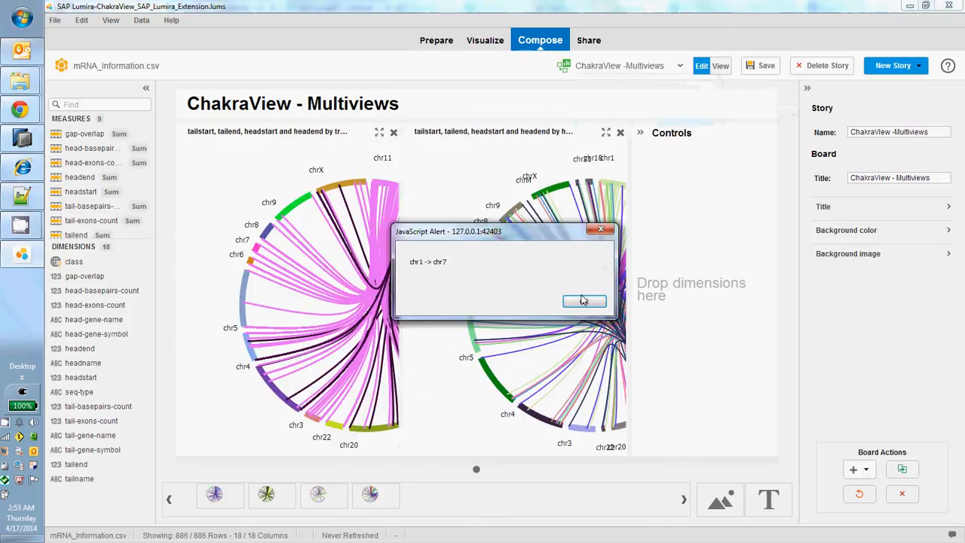
{"action": "left_click", "coordinate": [581, 302]}
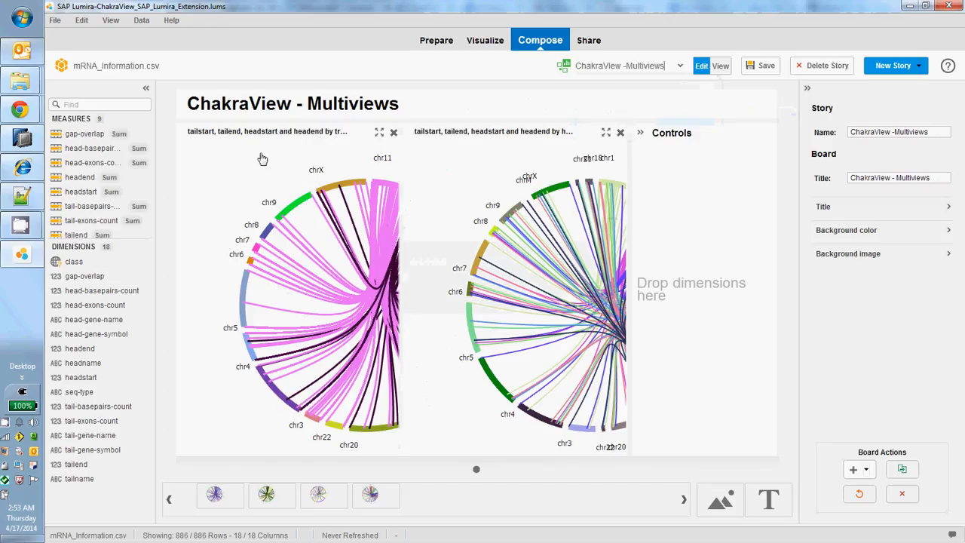
{"action": "left_click", "coordinate": [379, 134]}
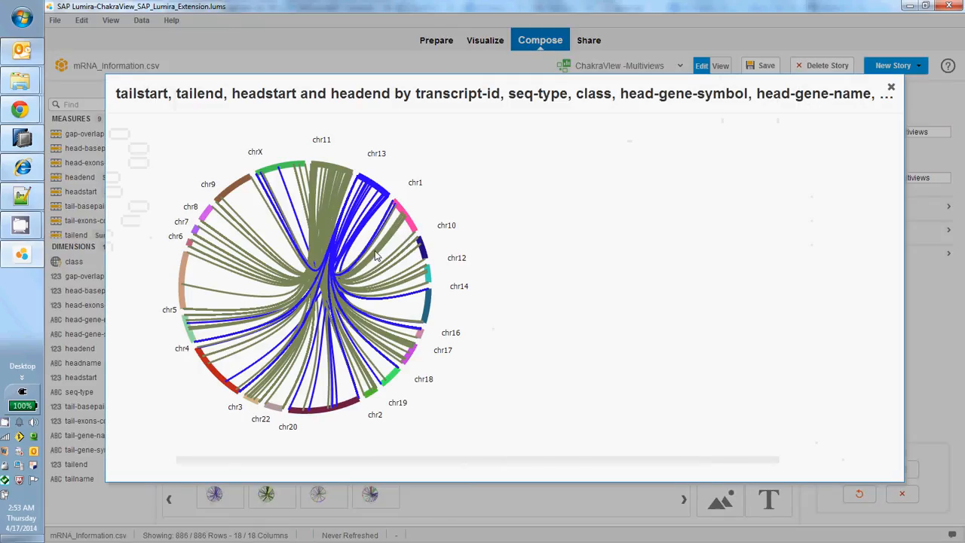
{"action": "mouse_move", "coordinate": [377, 256]}
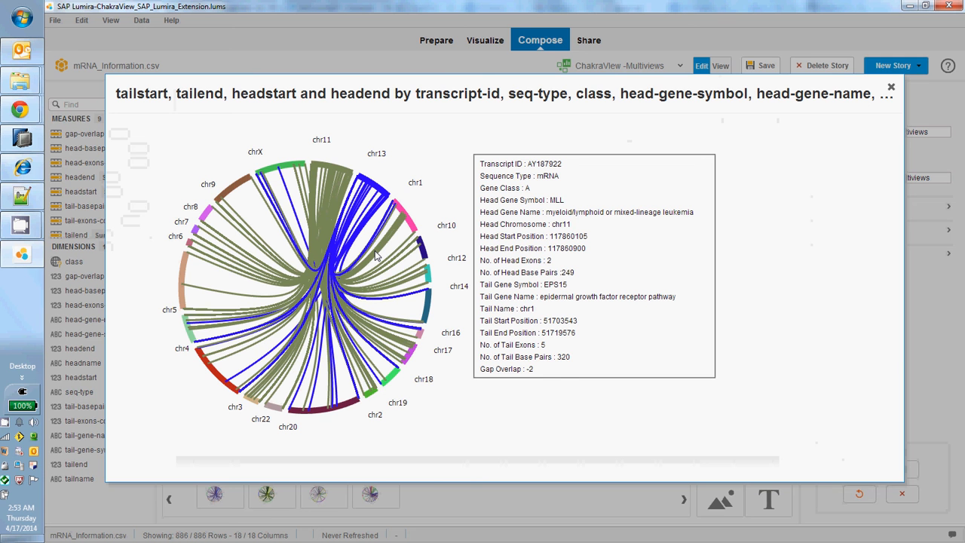
{"action": "left_click", "coordinate": [892, 89]}
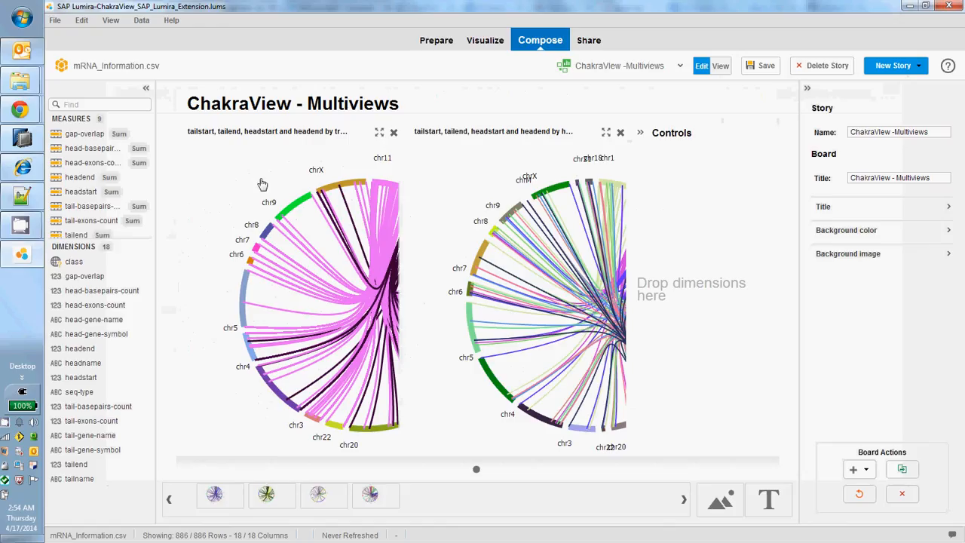
Display the Chromosomes_coding_regions_information.csv data set in the data preparation view.
{"action": "left_click", "coordinate": [436, 42]}
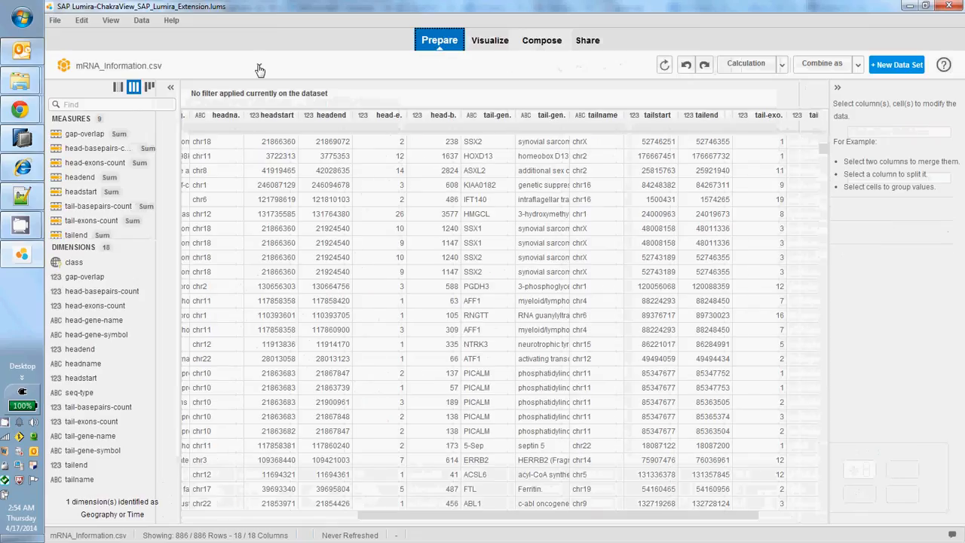
{"action": "left_click", "coordinate": [260, 67]}
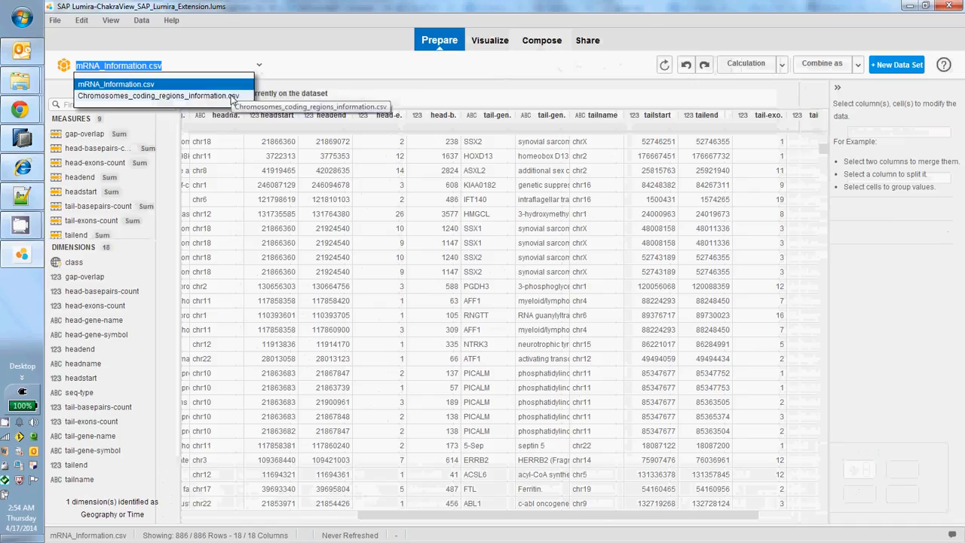
{"action": "left_click", "coordinate": [234, 96]}
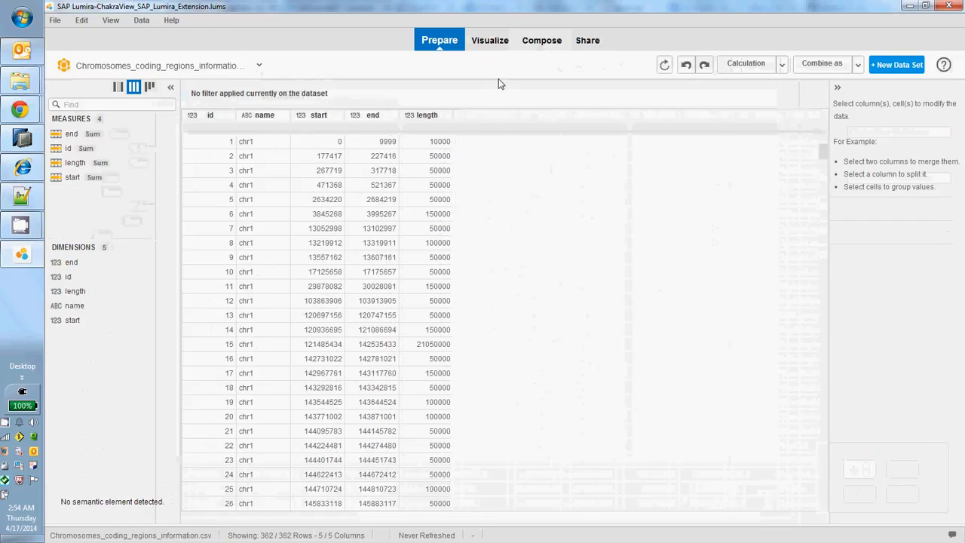
View the chromosome gap chart and show the positions of the chr15 segment and a chr11 gap mark, dismissing each message.
{"action": "left_click", "coordinate": [491, 44]}
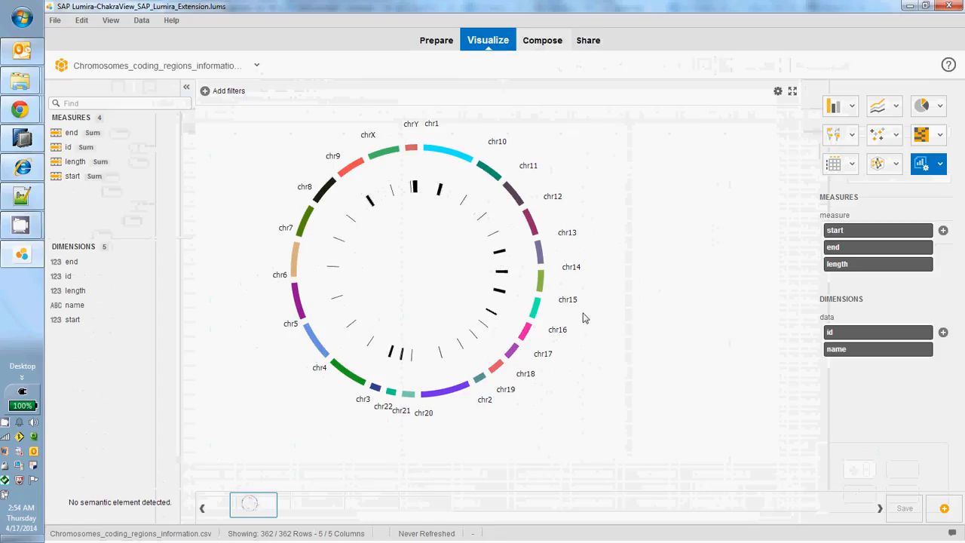
{"action": "left_click", "coordinate": [537, 310]}
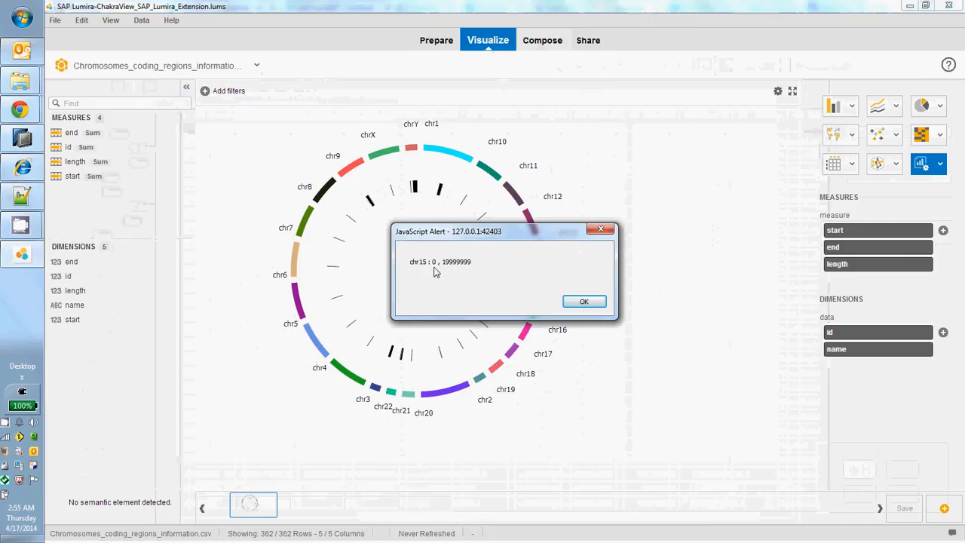
{"action": "left_click", "coordinate": [583, 303]}
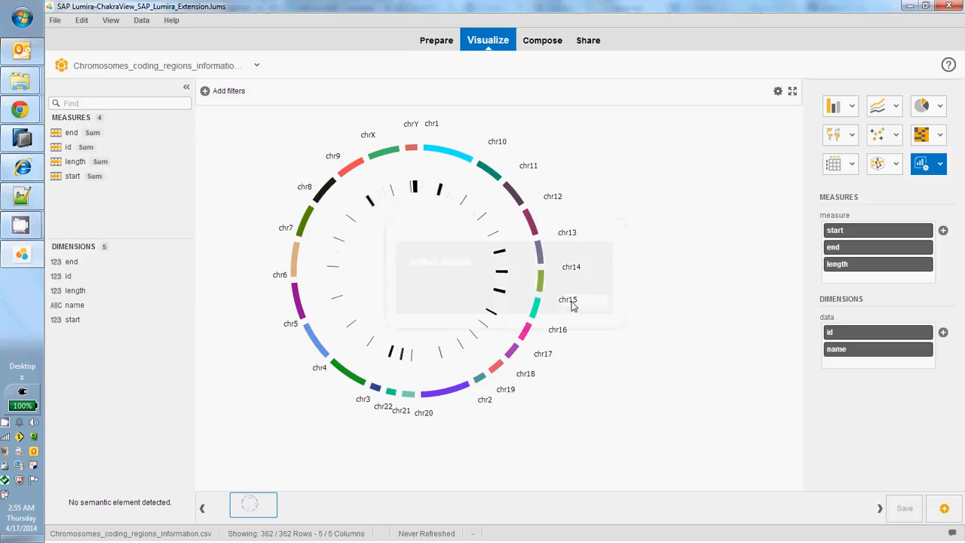
{"action": "left_click", "coordinate": [485, 220]}
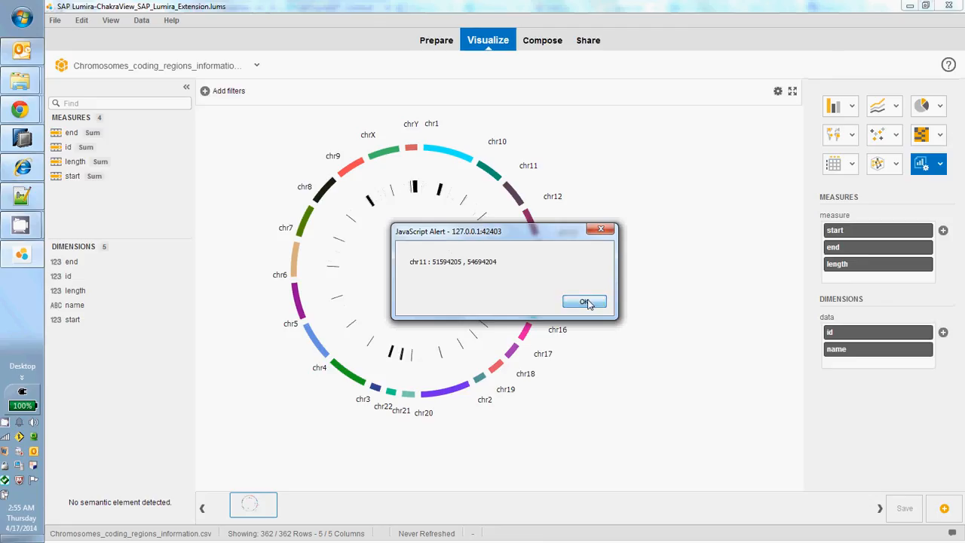
{"action": "left_click", "coordinate": [584, 302]}
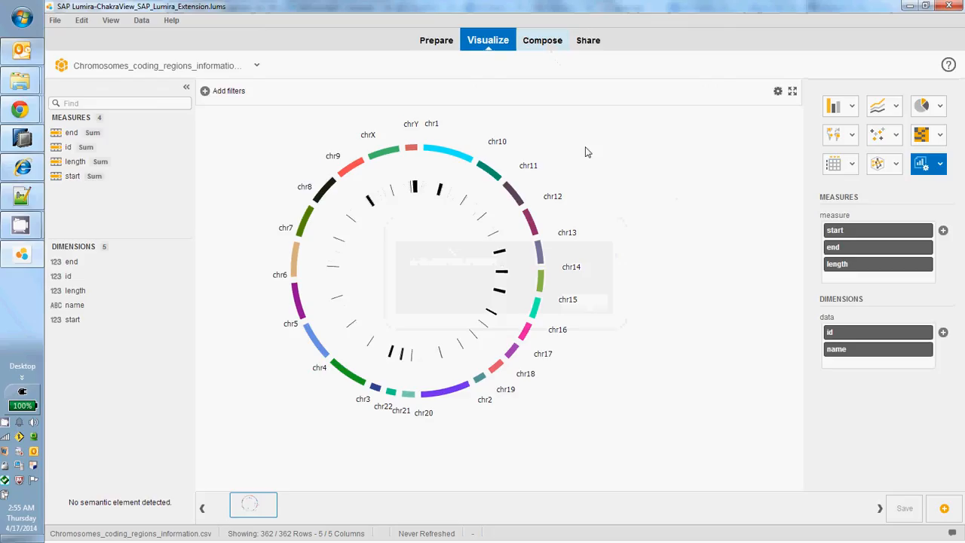
Open the composed Gene Gap Analysis story and collapse its controls area beside the chart.
{"action": "left_click", "coordinate": [554, 40]}
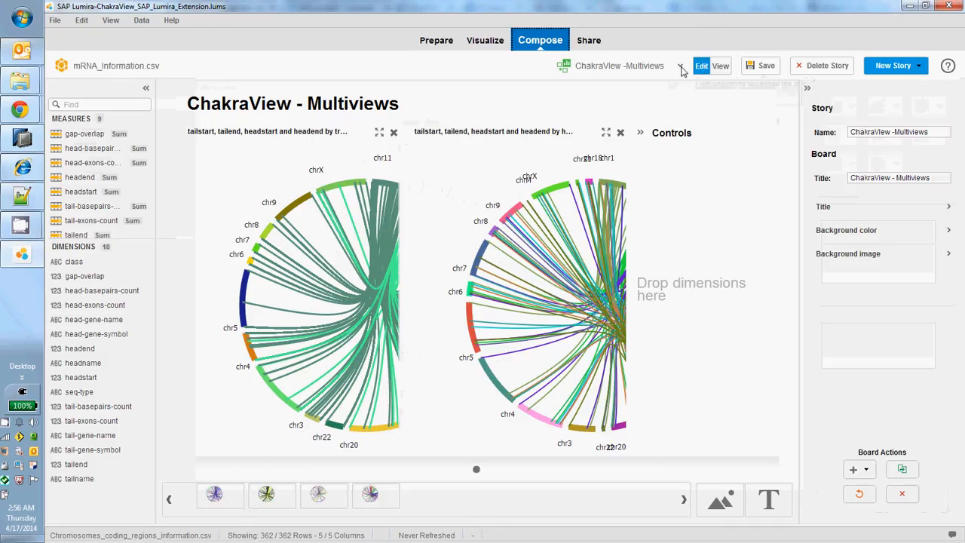
{"action": "left_click", "coordinate": [650, 67]}
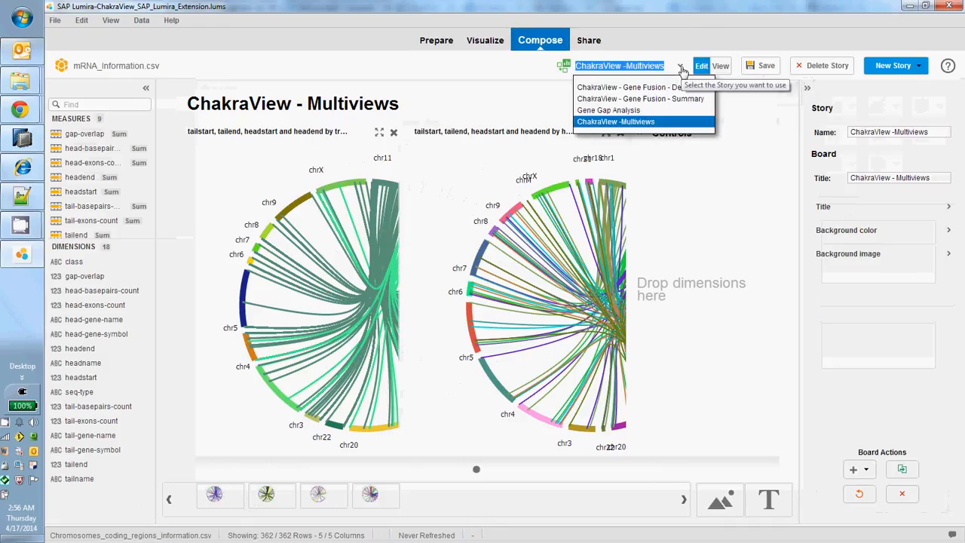
{"action": "left_click", "coordinate": [650, 111]}
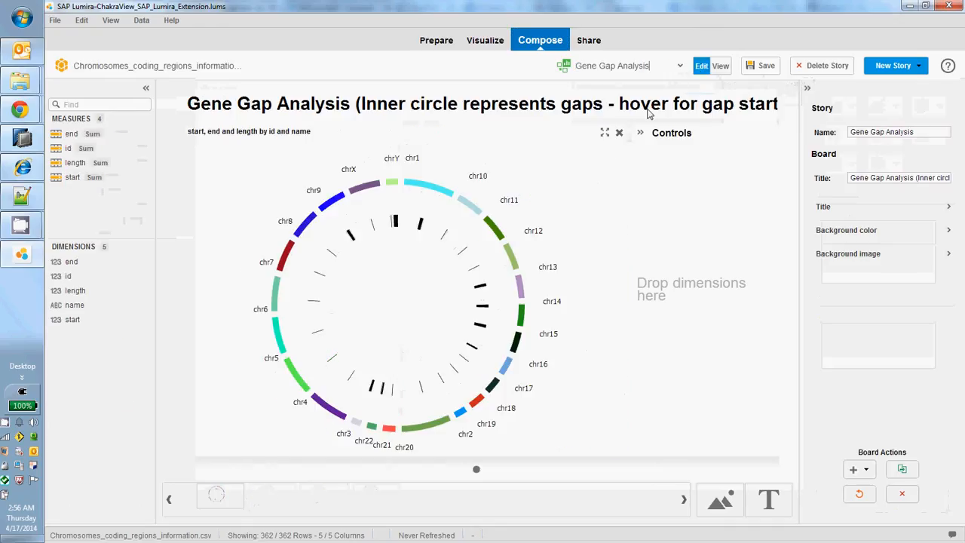
{"action": "left_click", "coordinate": [640, 133]}
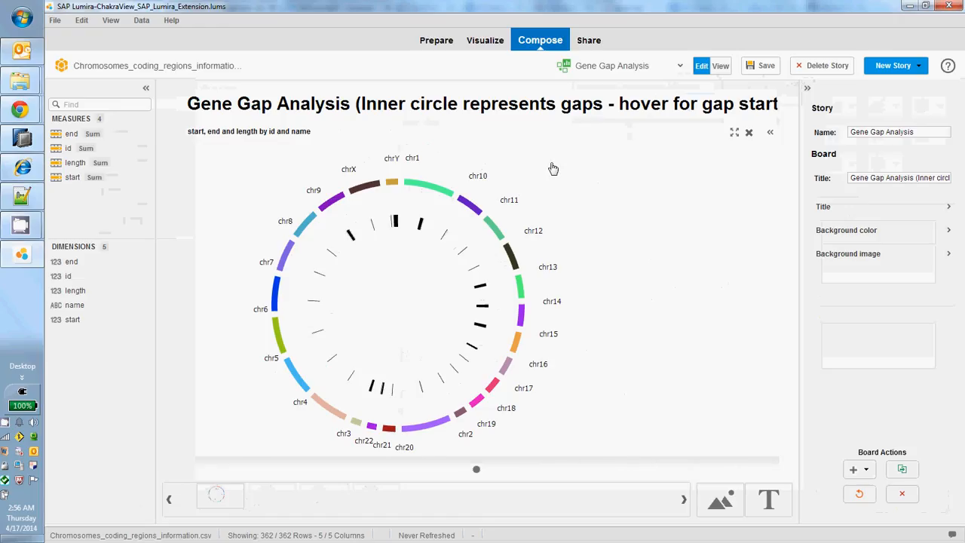
Look over the chromosome data rows and the stories available for sharing, and return to the gap chart visualization.
{"action": "left_click", "coordinate": [437, 43]}
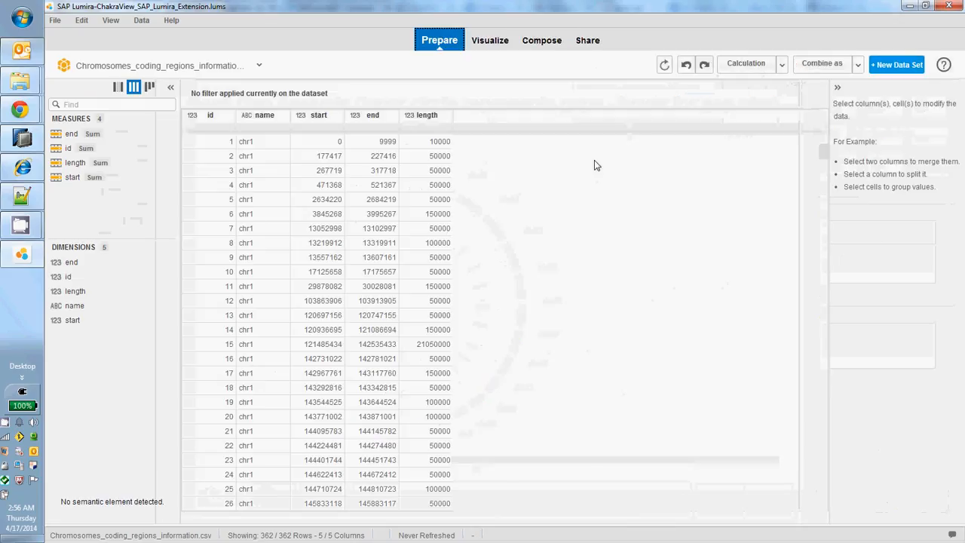
{"action": "left_click", "coordinate": [580, 41]}
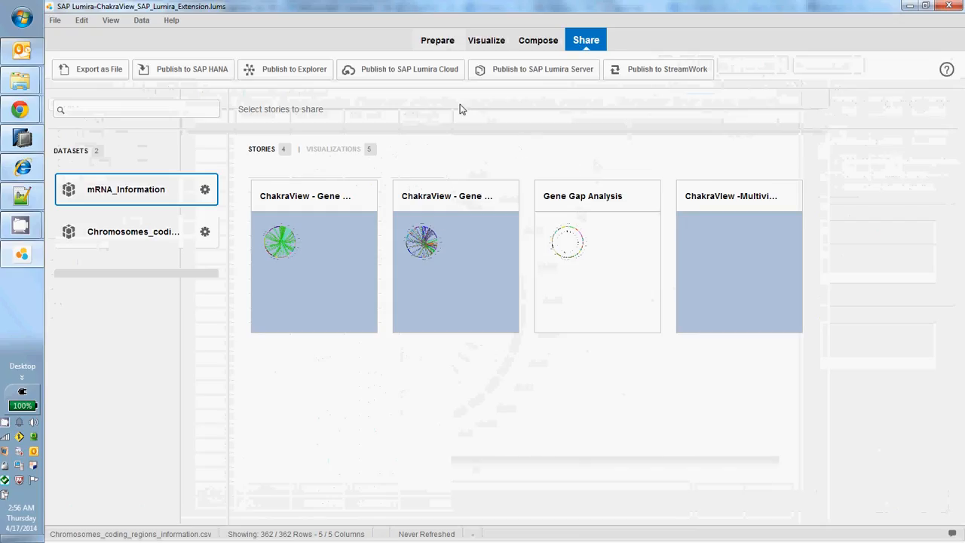
{"action": "left_click", "coordinate": [437, 44]}
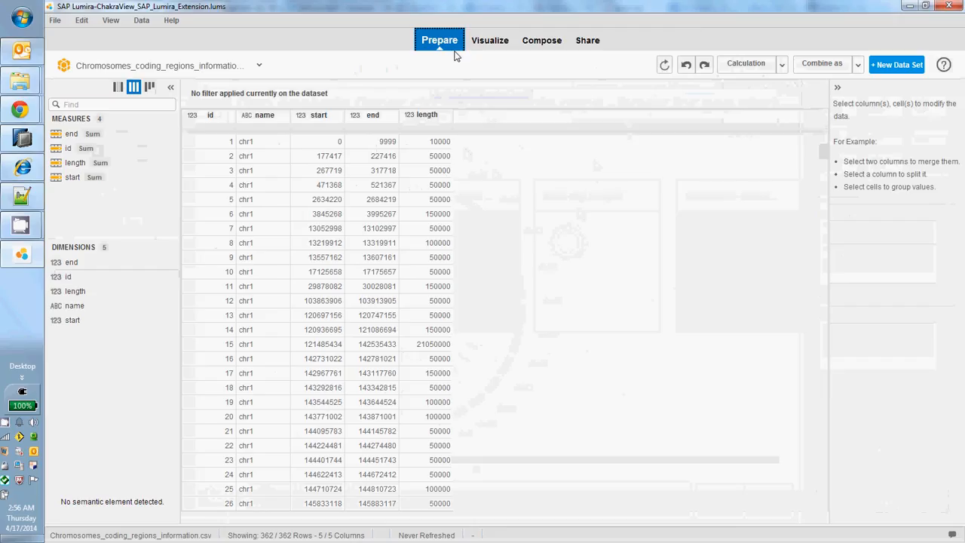
{"action": "left_click", "coordinate": [483, 45]}
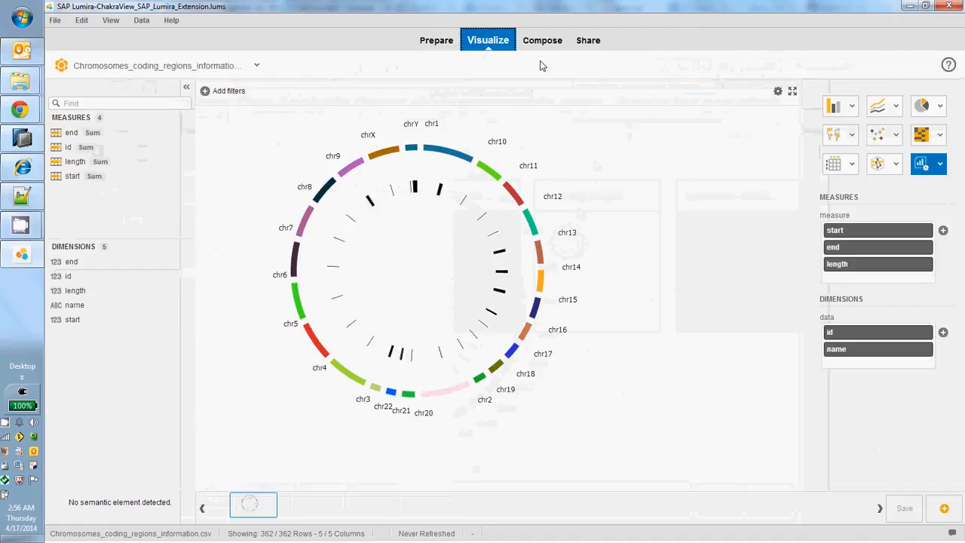